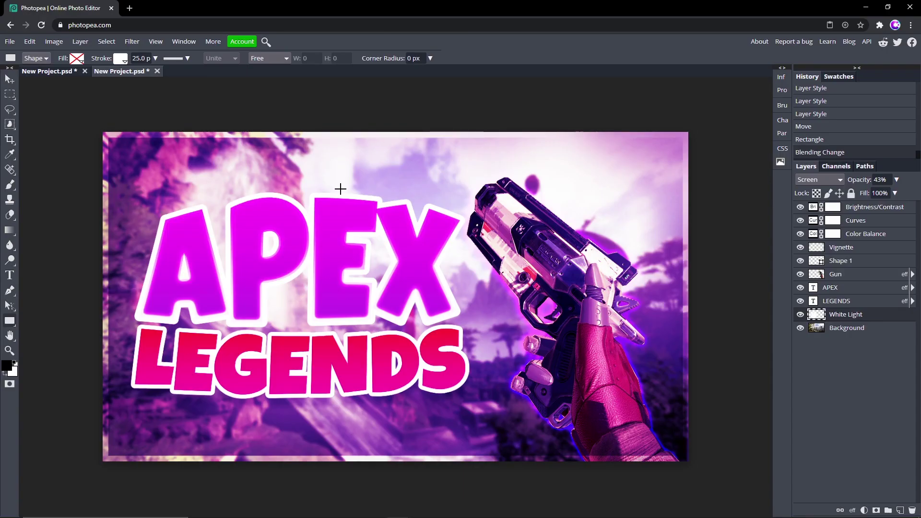
Switch to the Move tool with the finished APEX LEGENDS thumbnail on screen.
click(10, 80)
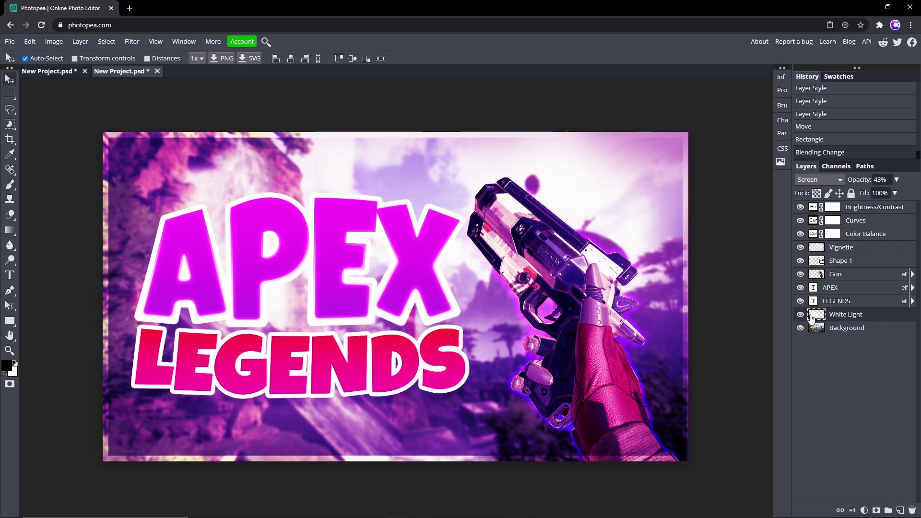
Hide every layer above Background and give the Background a Gaussian Blur of about 7 px.
drag(800, 315, 802, 208)
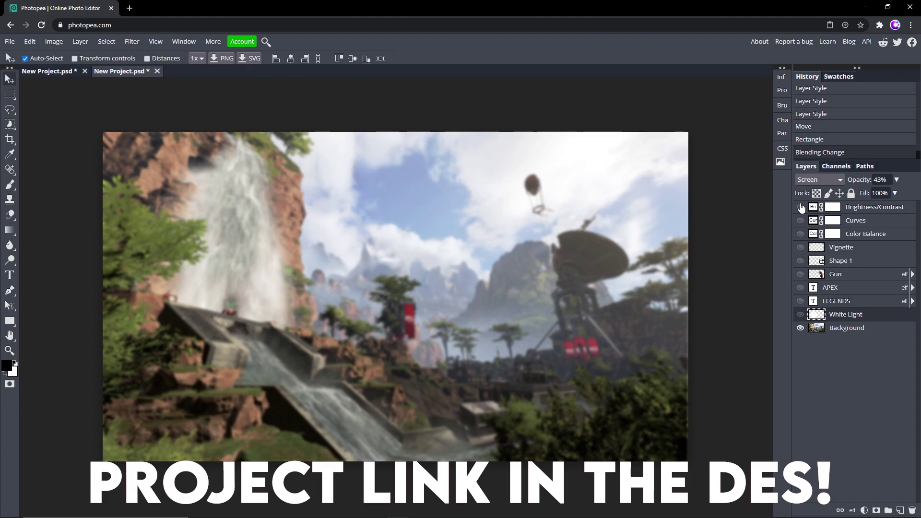
click(848, 331)
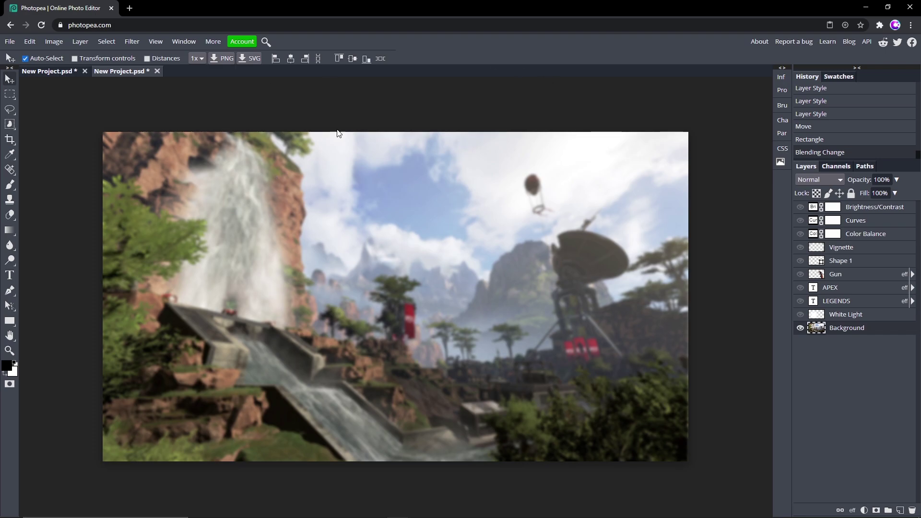
click(132, 42)
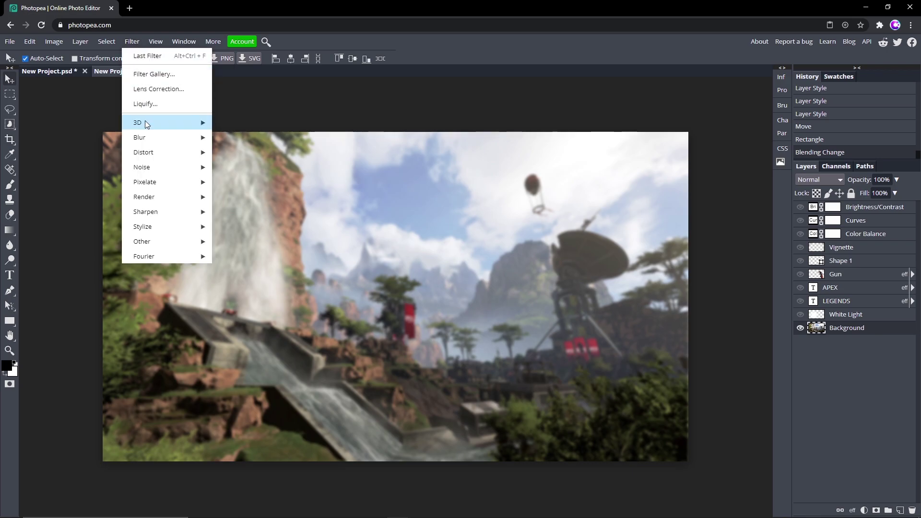
mouse_move(149, 134)
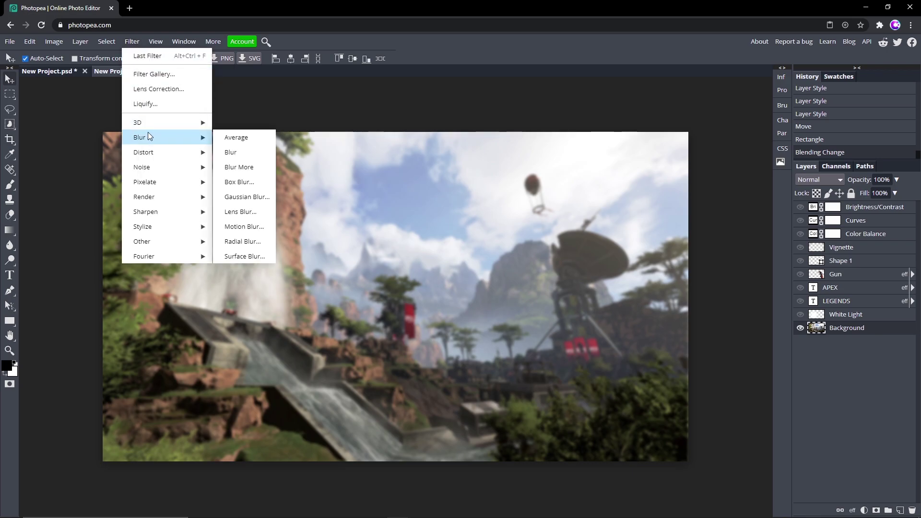
click(250, 199)
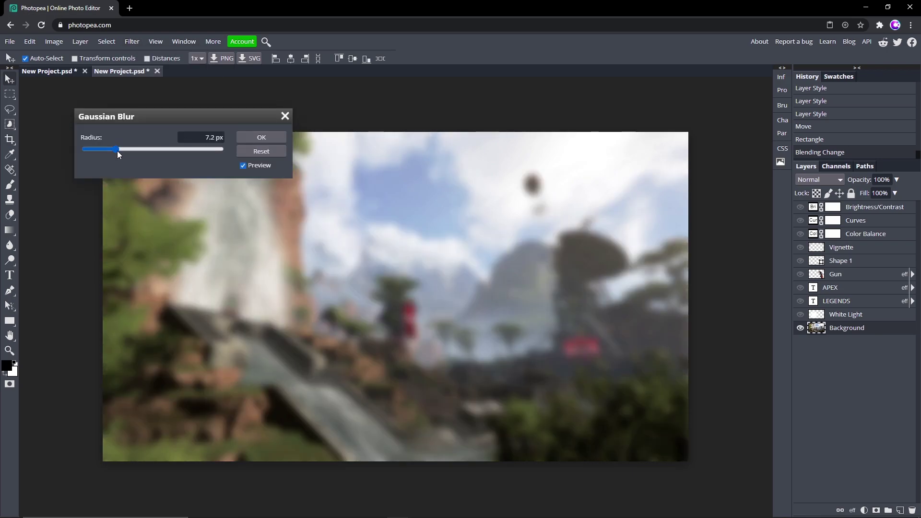
drag(117, 151, 120, 149)
key(Return)
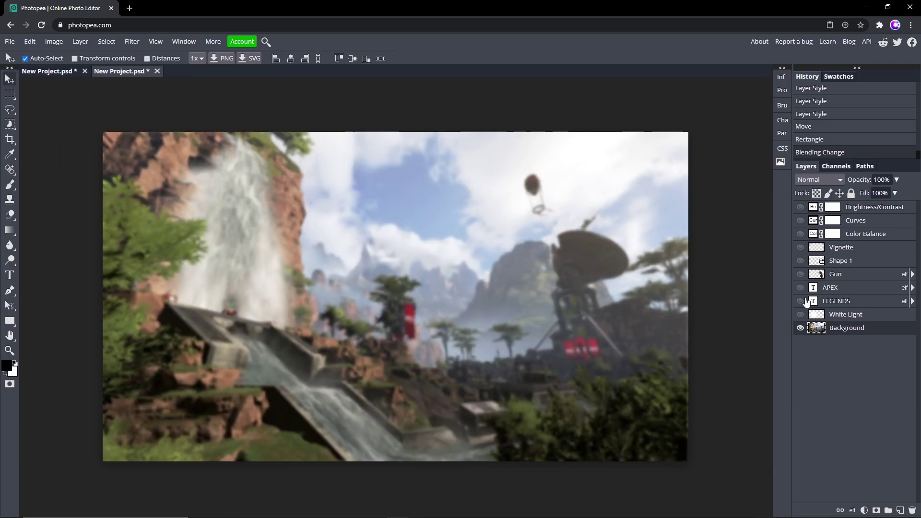
Show the Gun layer and give it a purple Color Dodge outer glow, spread 14%, size 20 px.
click(800, 274)
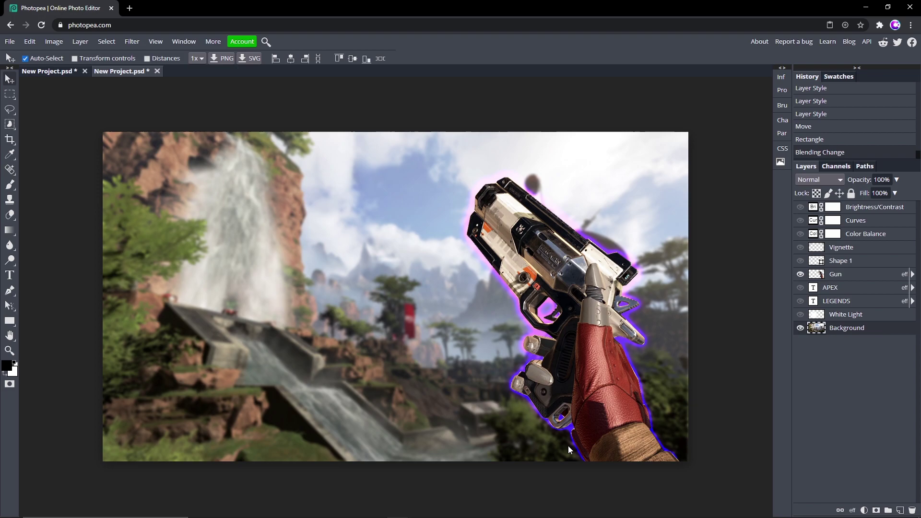
double_click(866, 276)
click(621, 217)
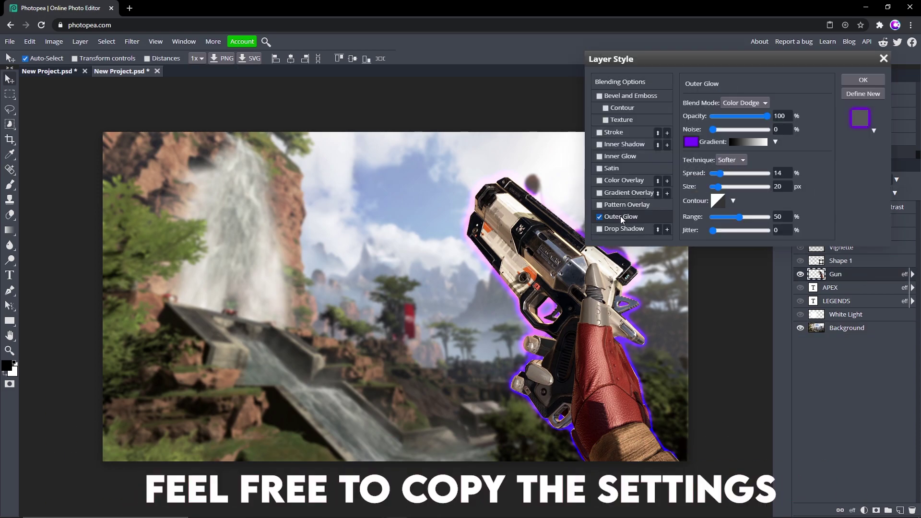
click(722, 103)
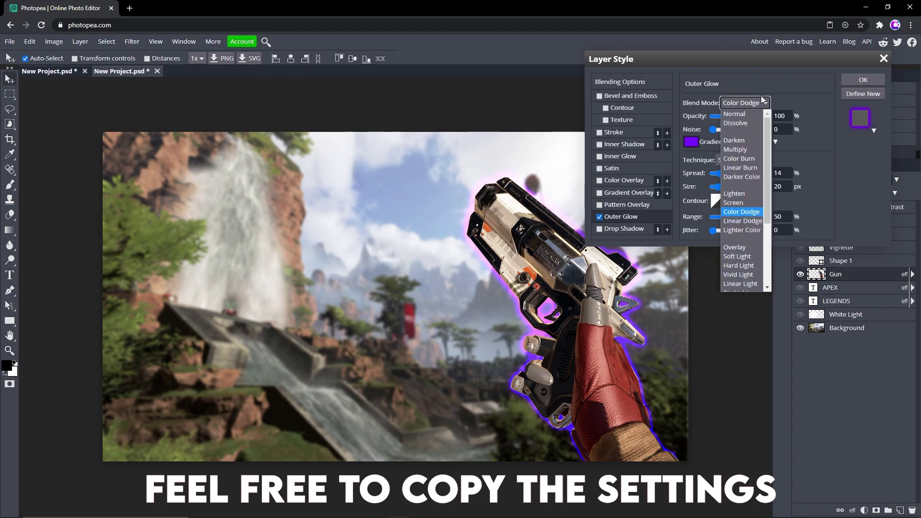
click(686, 102)
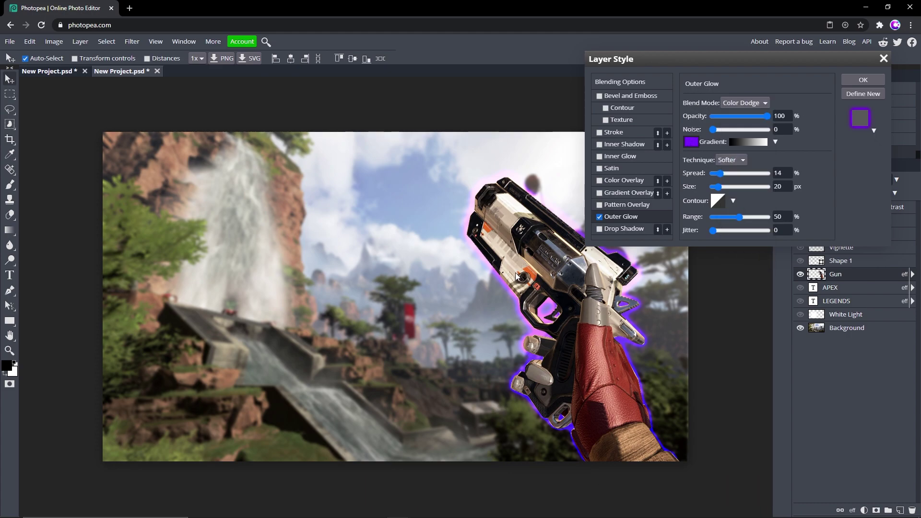
click(853, 81)
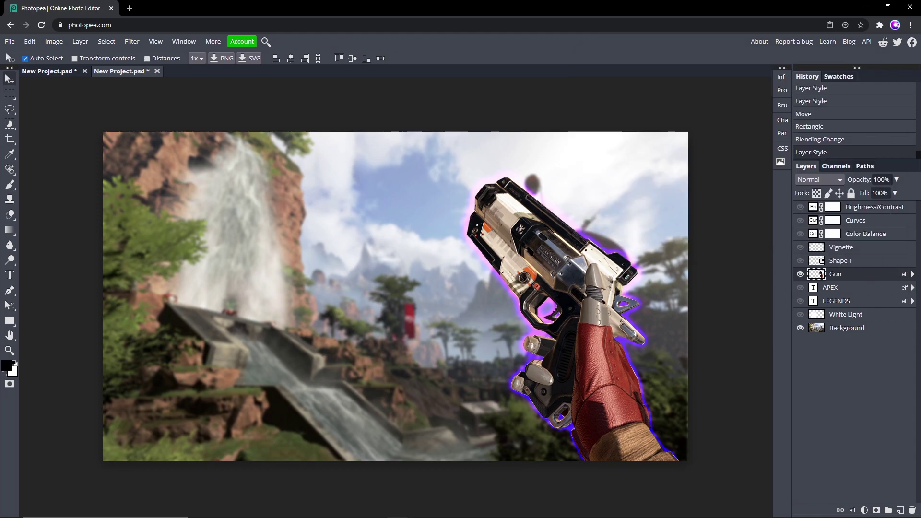
Show APEX and LEGENDS, and set APEX's gradient overlay, Color Dodge inner glow and 11 px white stroke.
click(800, 288)
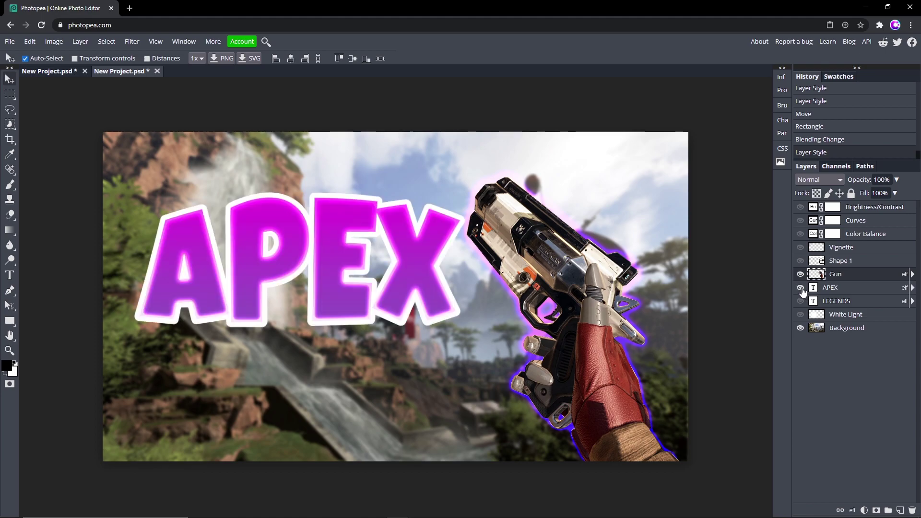
click(800, 302)
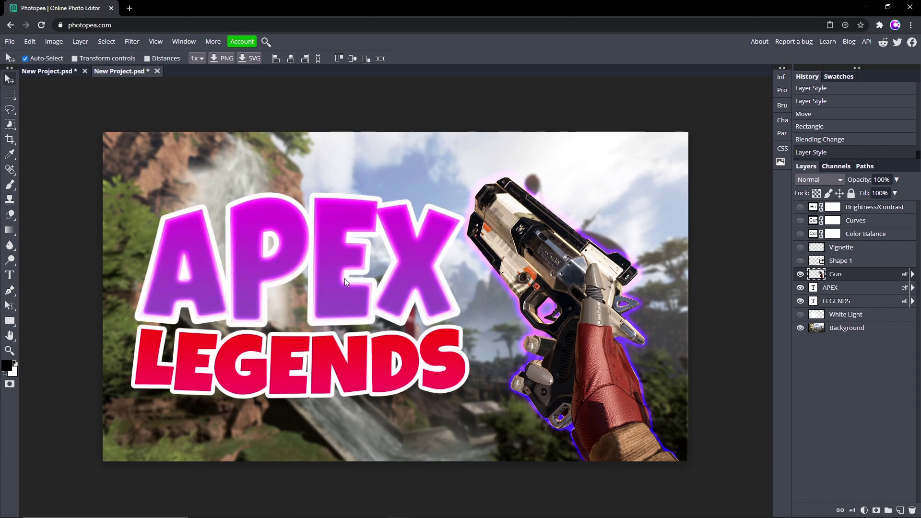
click(861, 289)
double_click(861, 291)
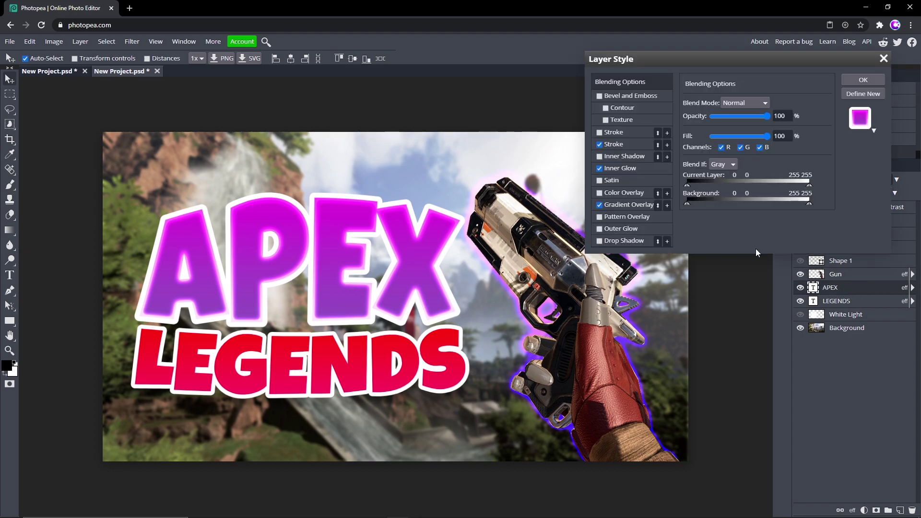
click(624, 208)
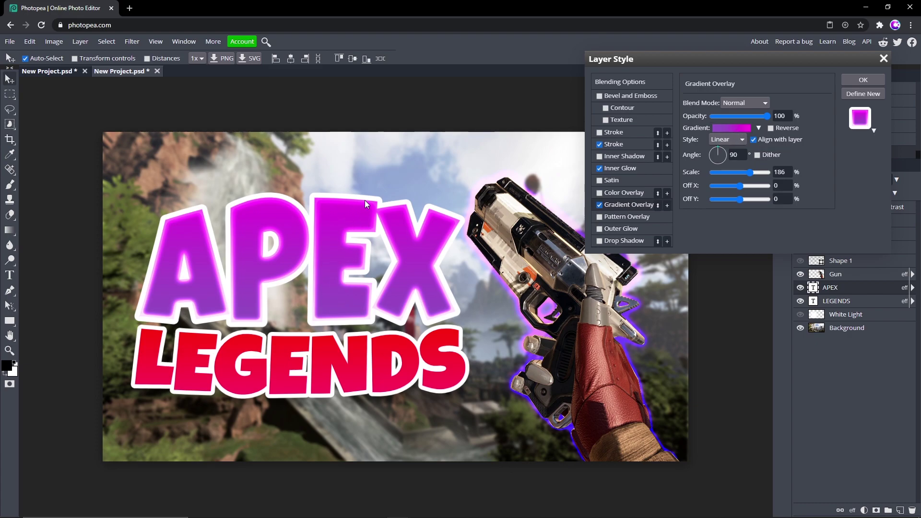
click(636, 169)
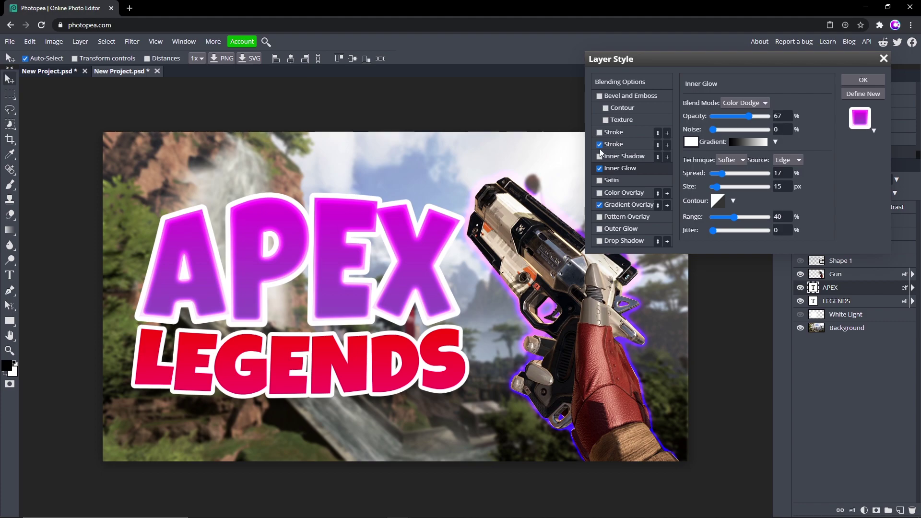
click(617, 144)
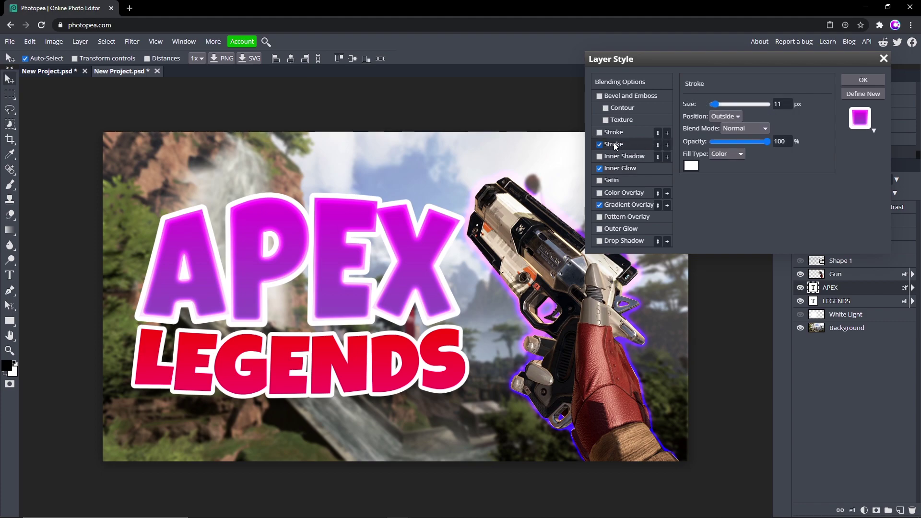
click(599, 146)
click(599, 145)
Confirm the APEX effects and edit the LEGENDS gradient overlay's pink and red colour stops.
click(862, 80)
double_click(876, 301)
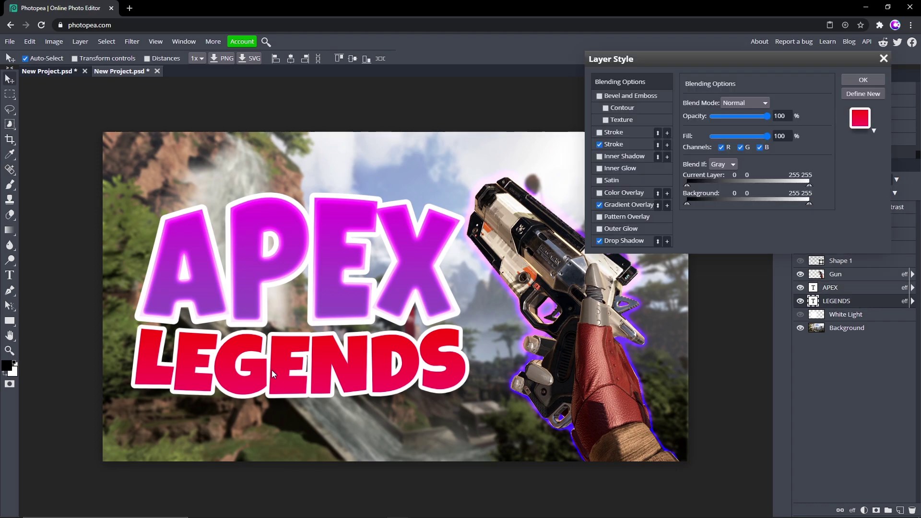
click(633, 204)
click(730, 127)
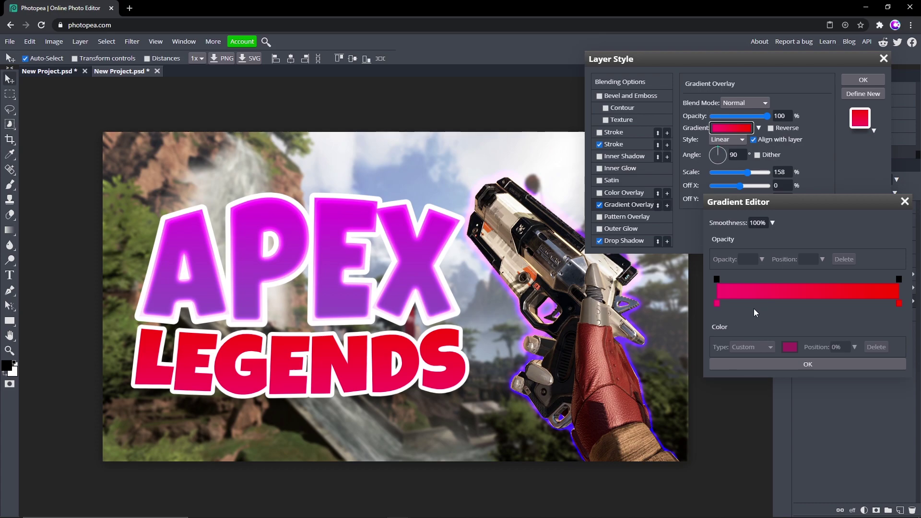
click(718, 304)
click(899, 303)
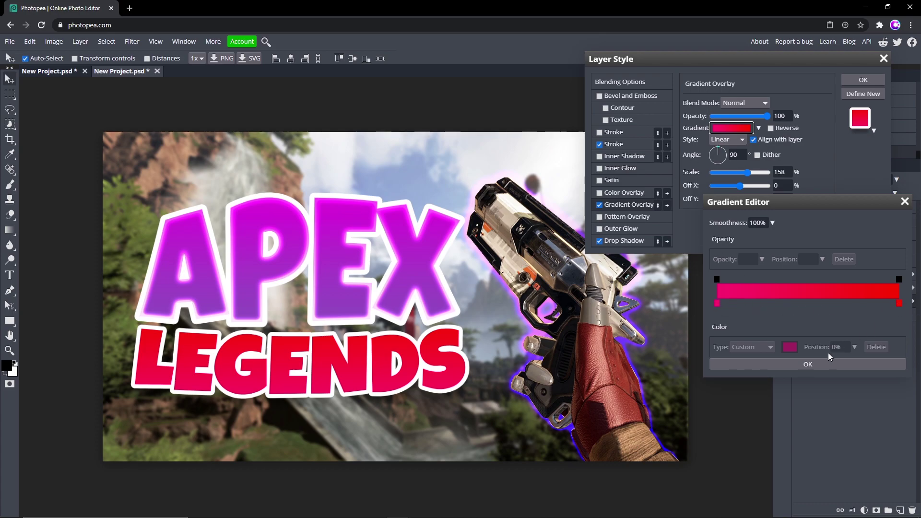
click(787, 366)
Give LEGENDS a Multiply drop shadow at 31%, distance 27, size 13, and apply the style.
click(616, 241)
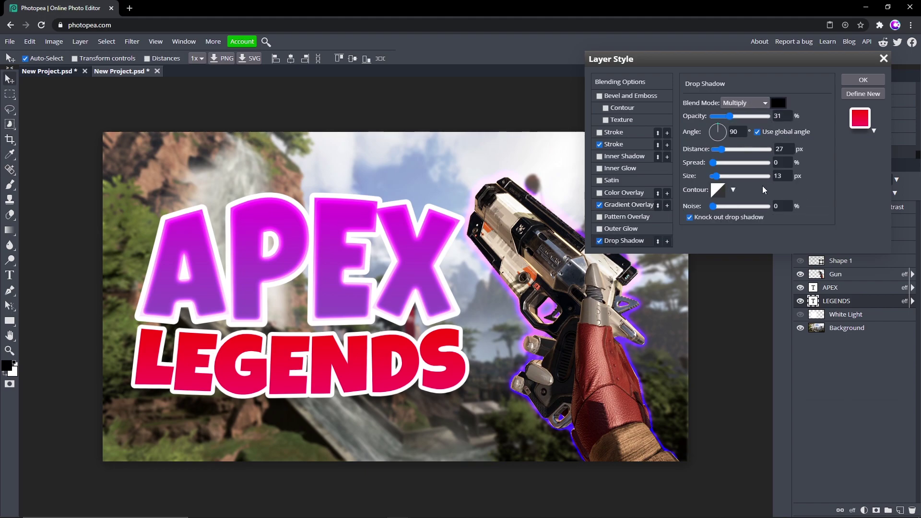
click(599, 241)
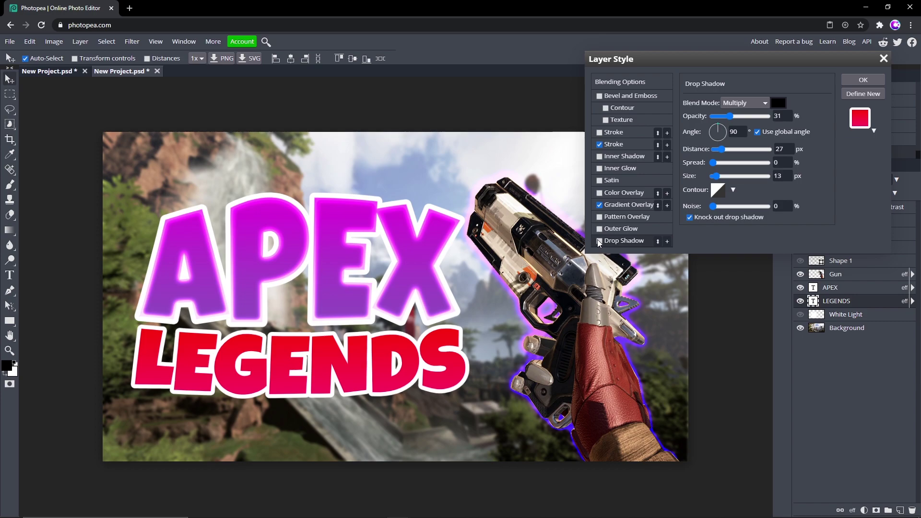
click(598, 240)
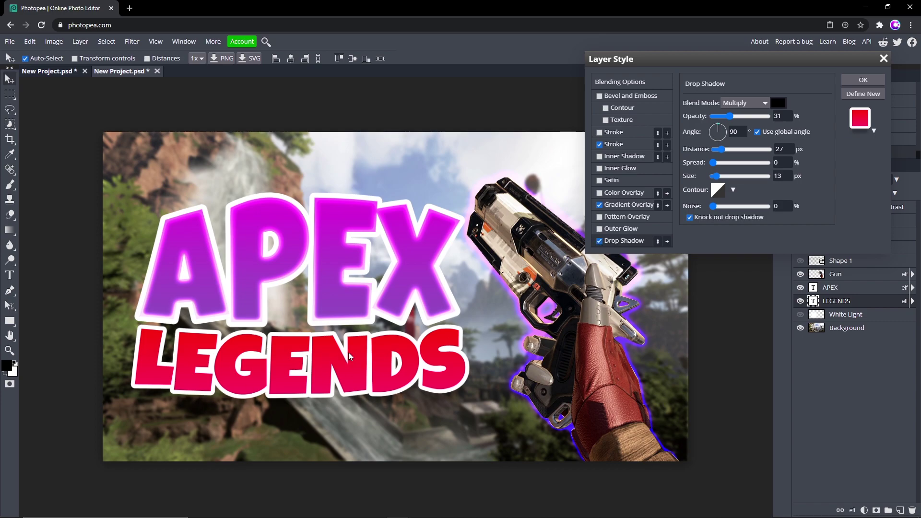
click(856, 81)
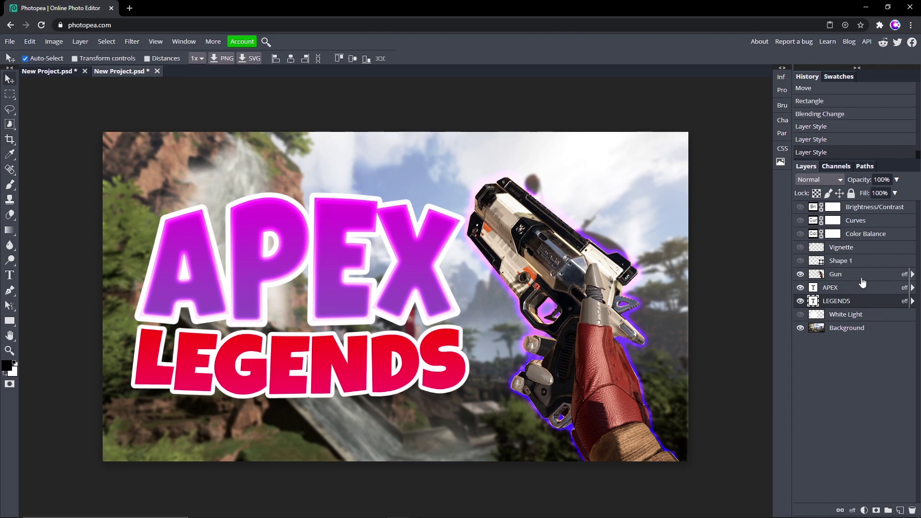
Preview and select the Shape 1 border frame, then hide it again.
click(801, 260)
click(848, 264)
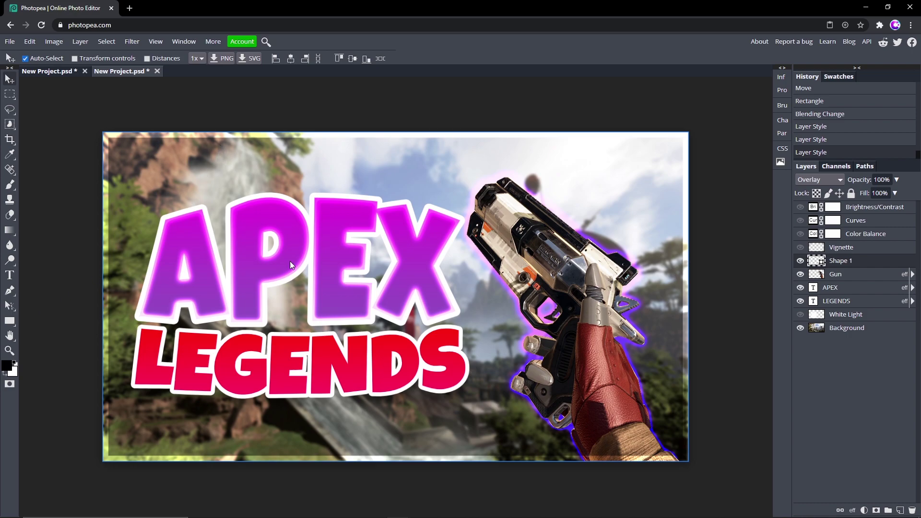
click(801, 260)
Set the Rectangle tool to no fill with a white 25 px stroke.
click(10, 322)
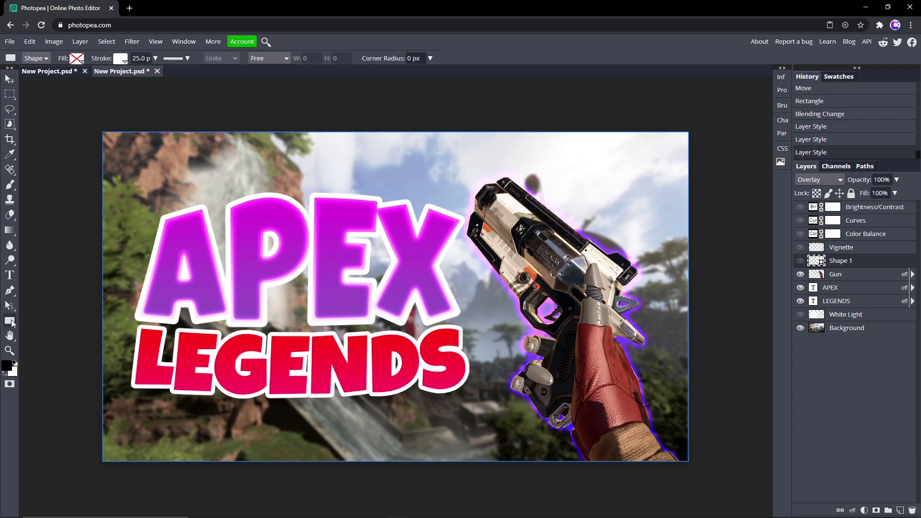
click(76, 58)
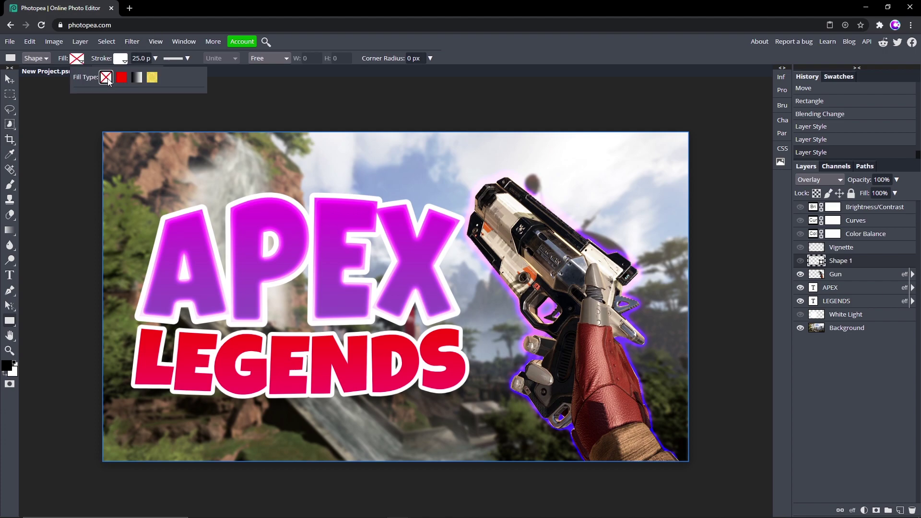
click(120, 58)
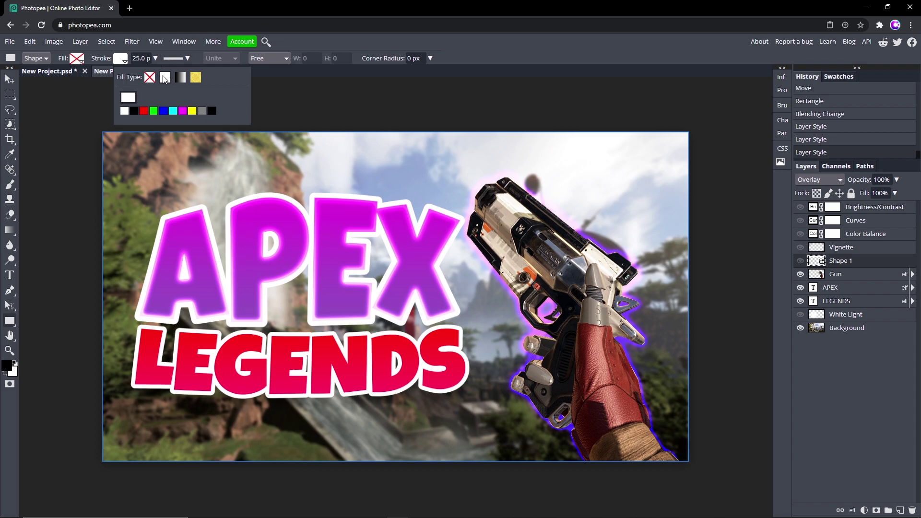
click(155, 58)
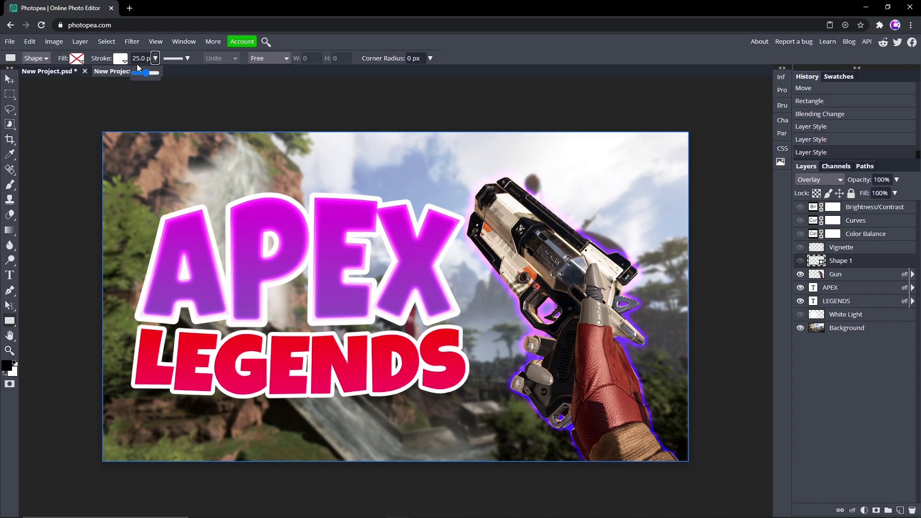
click(139, 59)
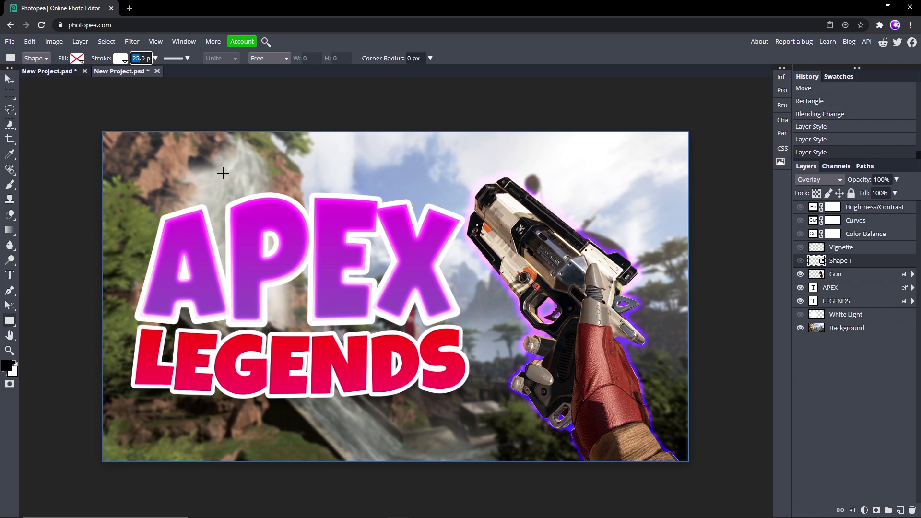
Draw a full-canvas rectangle frame, undo it, and draw it again.
drag(113, 140, 668, 446)
key(ctrl+z)
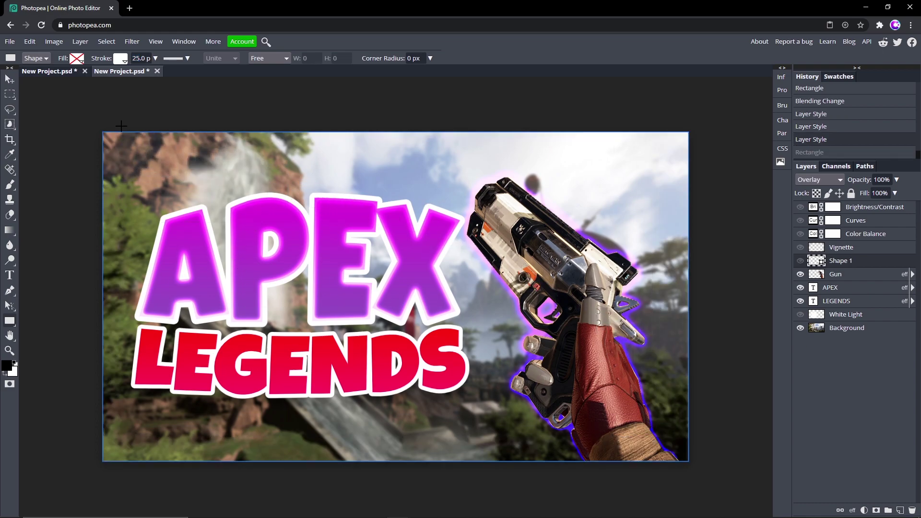
drag(102, 130, 691, 458)
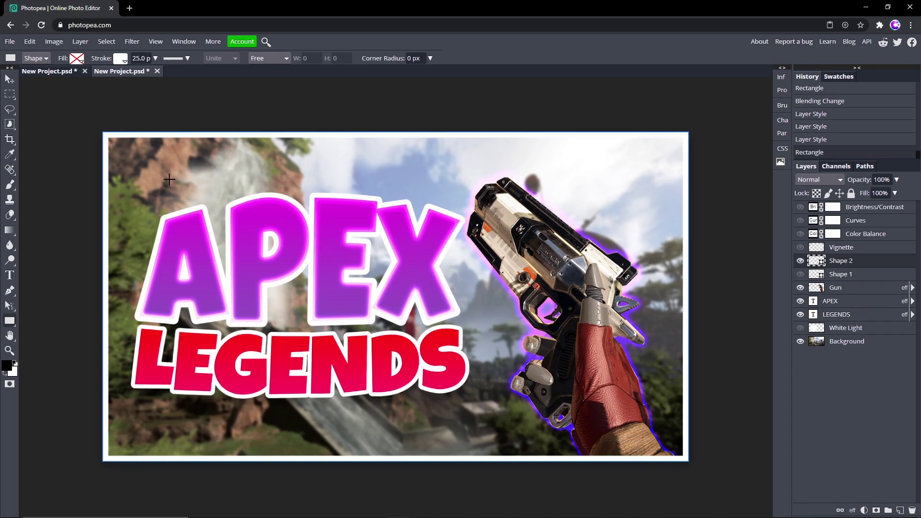
Undo the new rectangle, show Shape 1, and switch its blend mode from Normal back to Overlay.
key(ctrl+z)
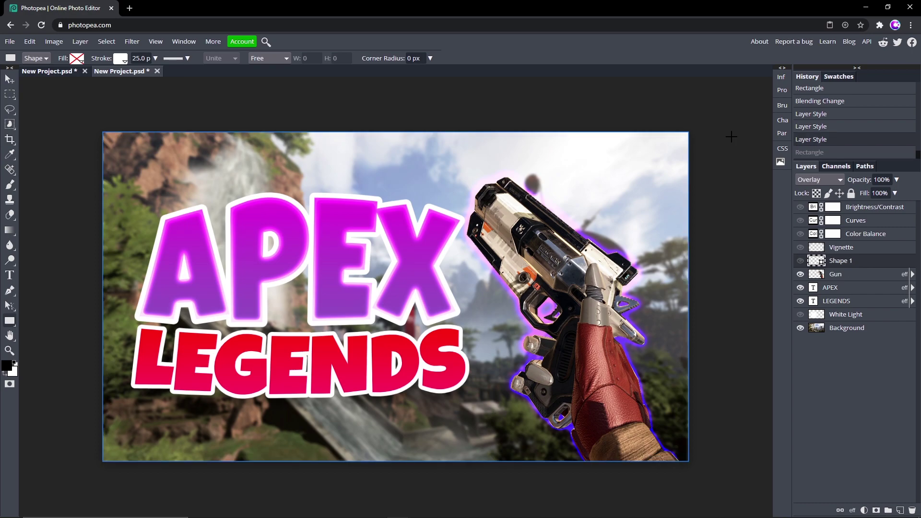
click(800, 261)
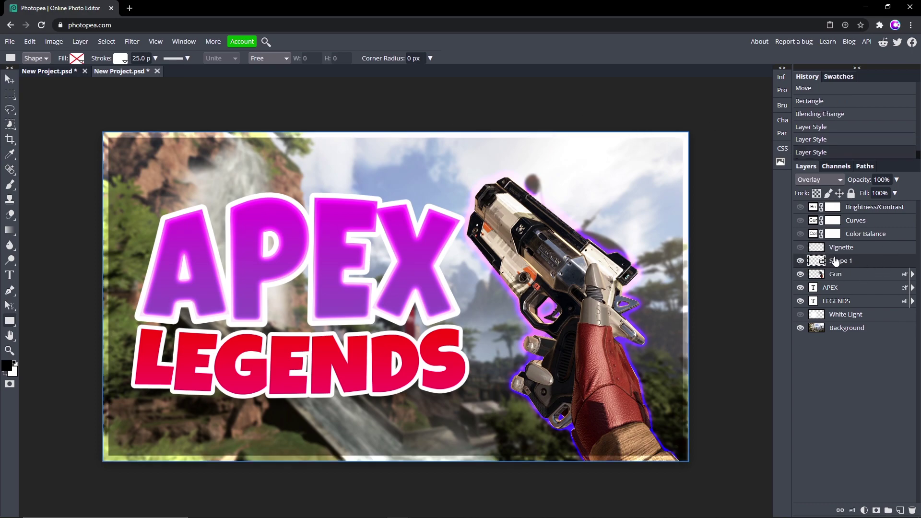
click(814, 180)
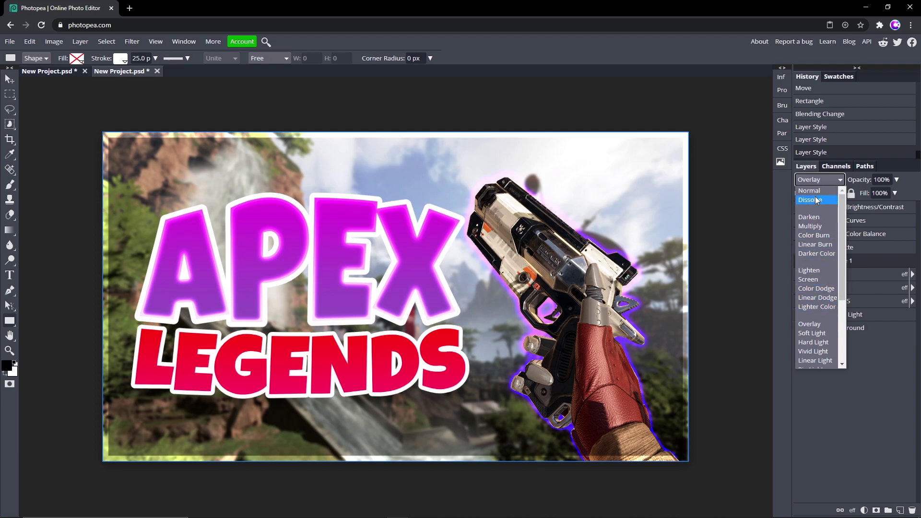
click(815, 190)
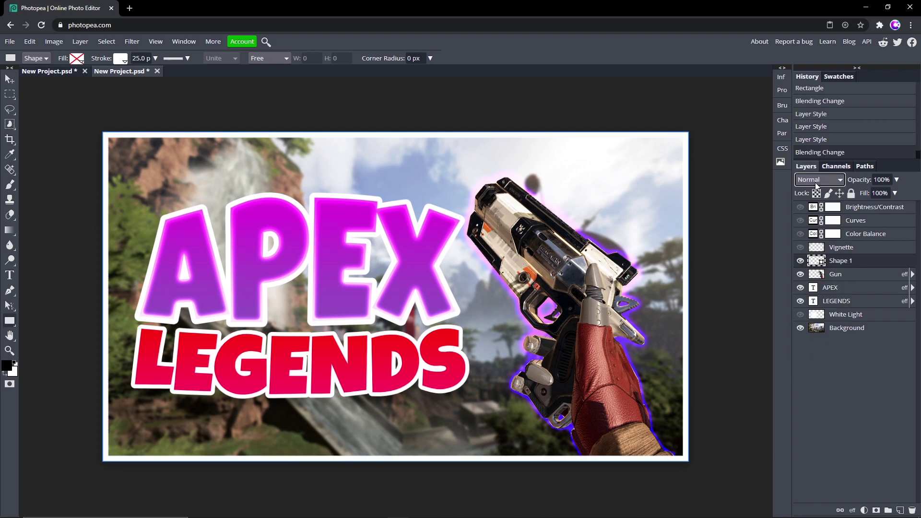
click(825, 183)
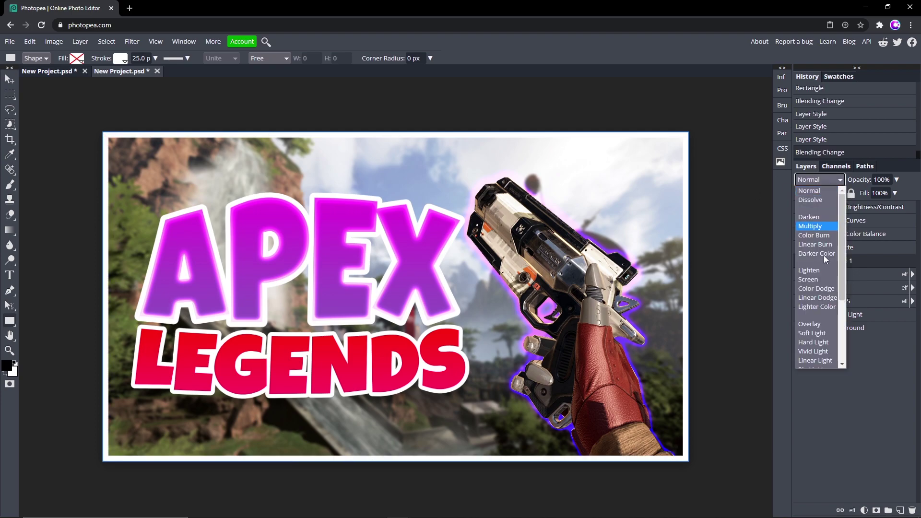
click(817, 323)
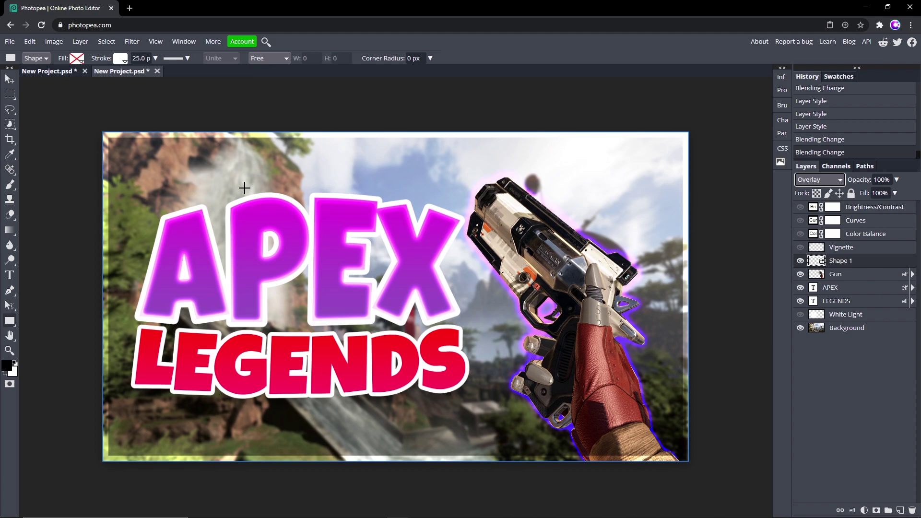
click(854, 250)
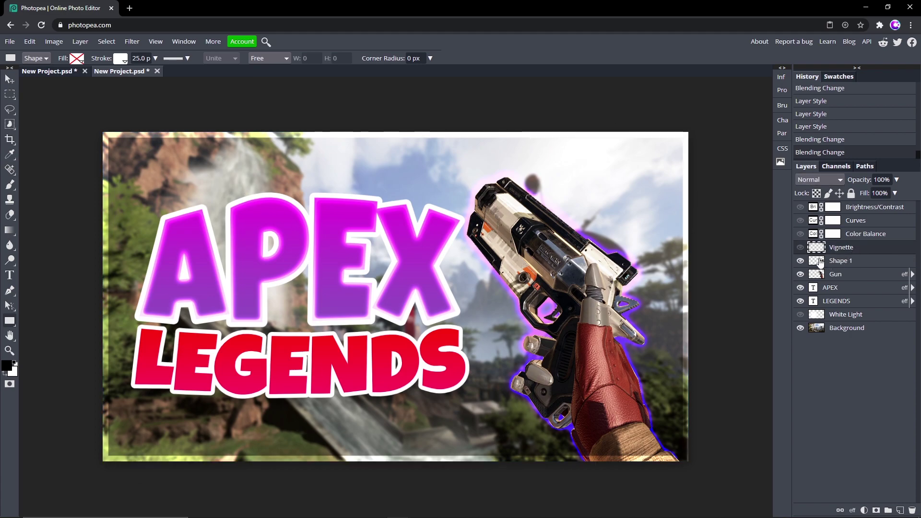
click(821, 262)
Turn on the Vignette layer, toggling it to compare, and leave it visible.
click(800, 248)
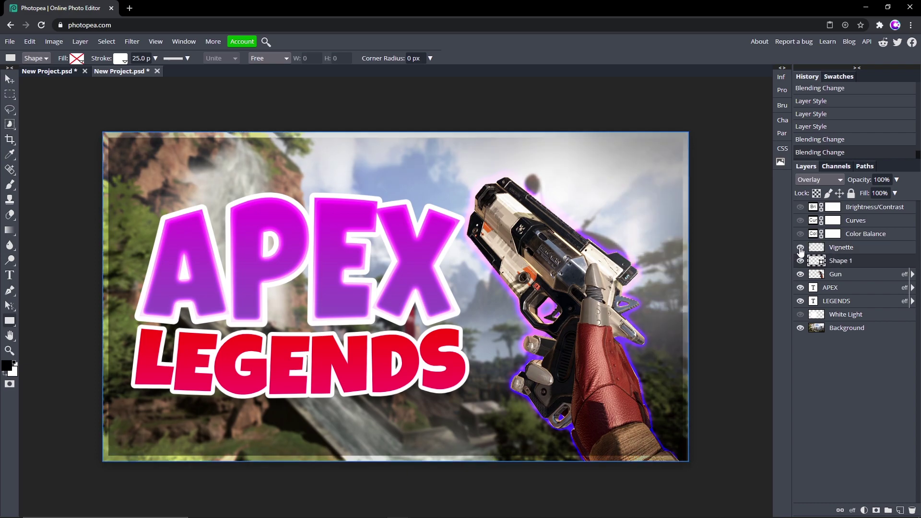
click(857, 248)
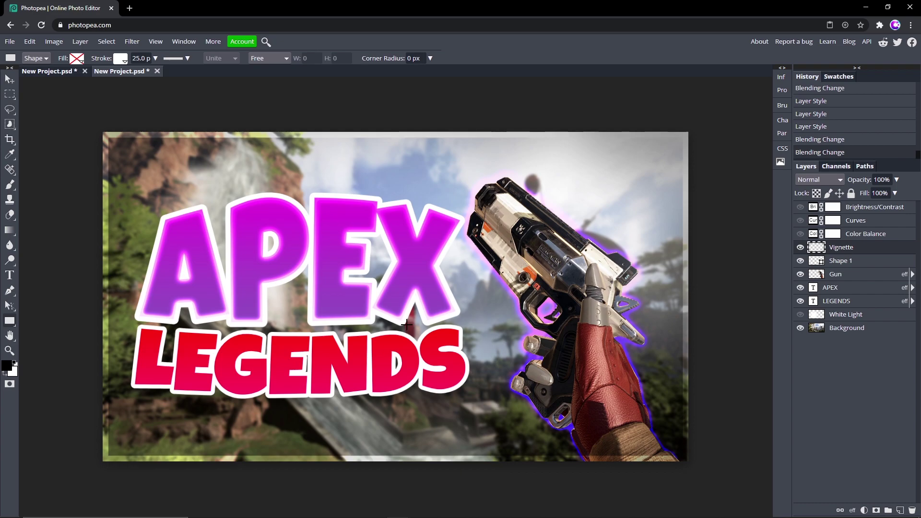
click(800, 247)
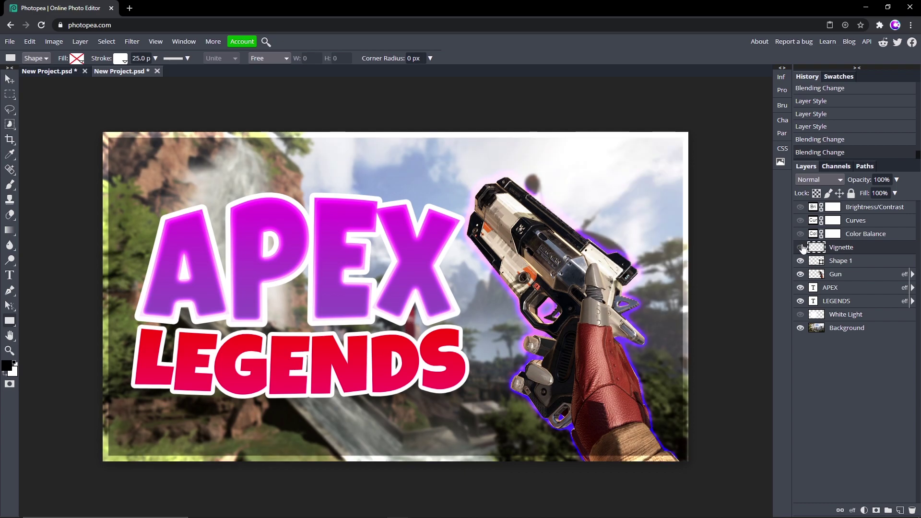
click(802, 248)
click(802, 247)
click(802, 247)
click(802, 247)
click(802, 247)
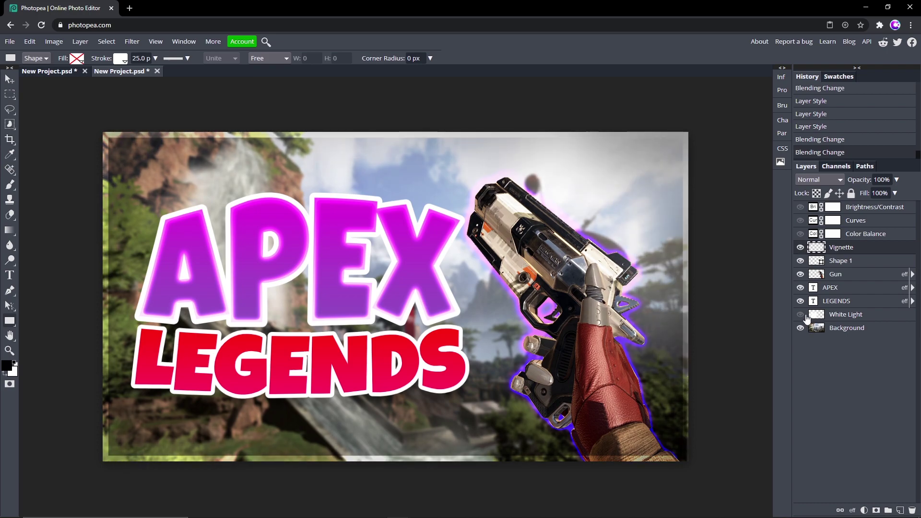
Show and select the White Light layer at Screen 43%.
click(800, 314)
click(841, 316)
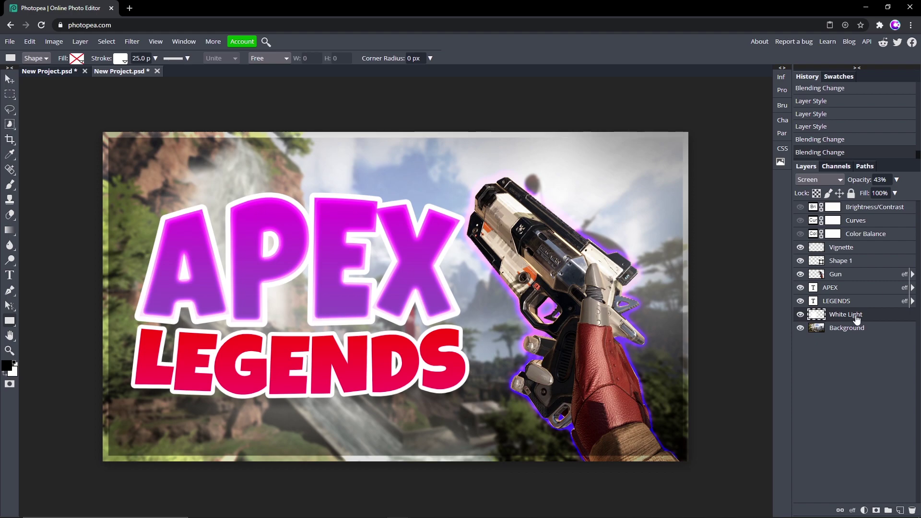
click(10, 185)
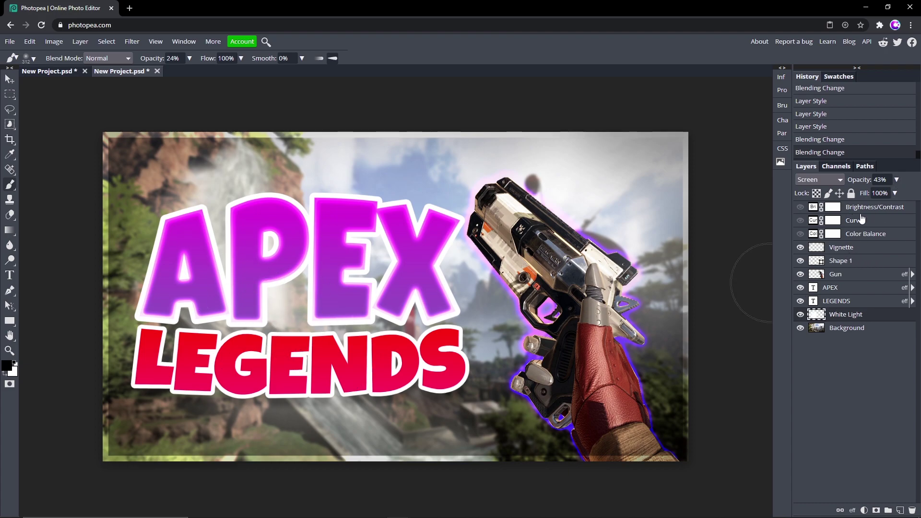
Turn on the Brightness/Contrast and Curves adjustment layers and open the Curves settings.
click(801, 208)
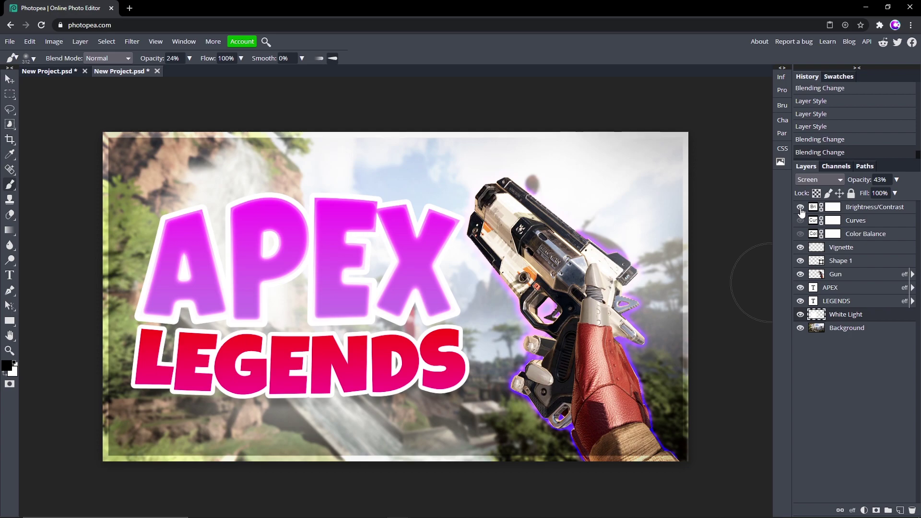
click(800, 221)
click(881, 220)
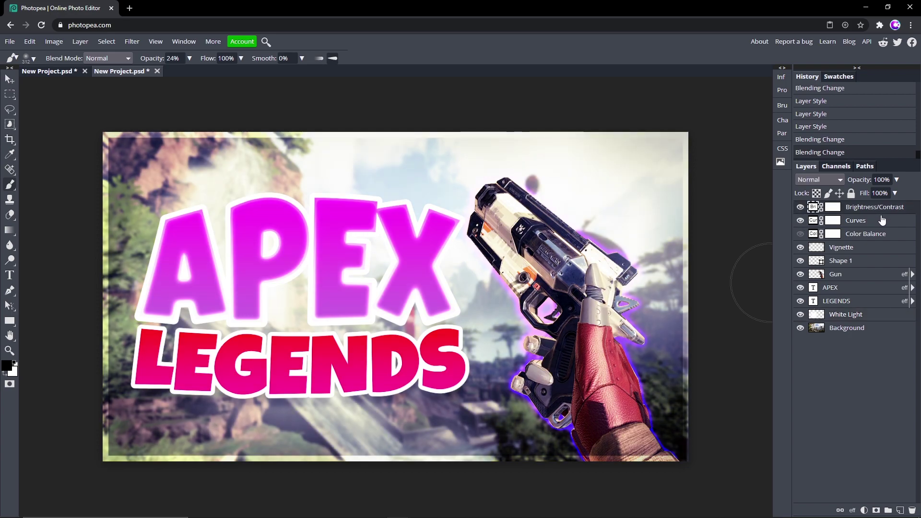
double_click(821, 222)
Review the Curves Red, Green and Blue channel curves.
click(672, 130)
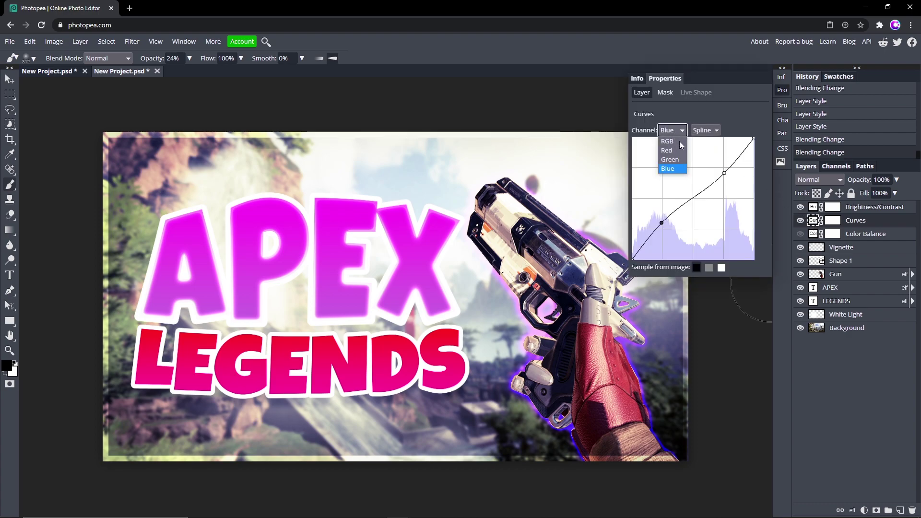
click(679, 149)
click(671, 131)
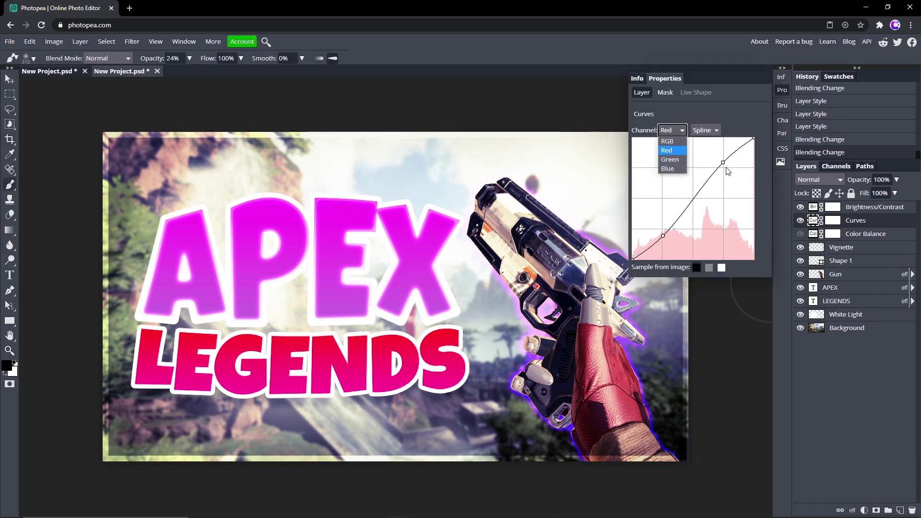
click(670, 160)
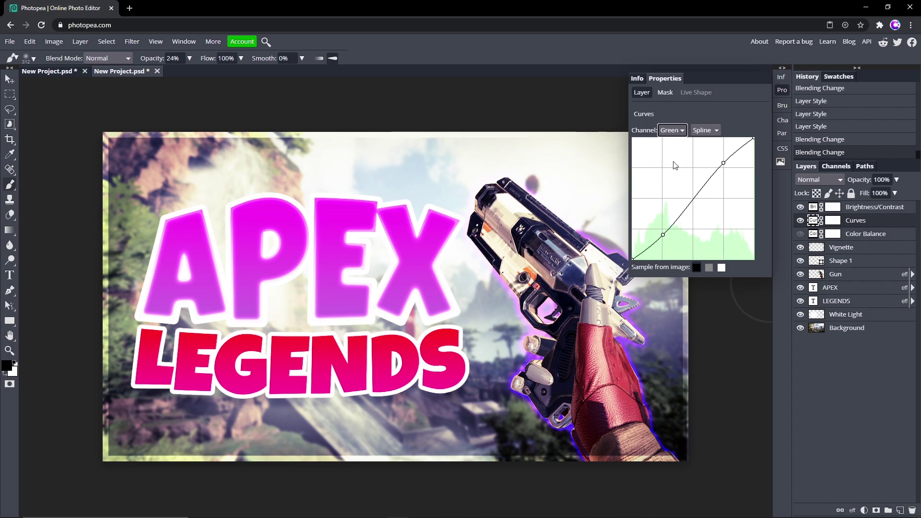
click(662, 132)
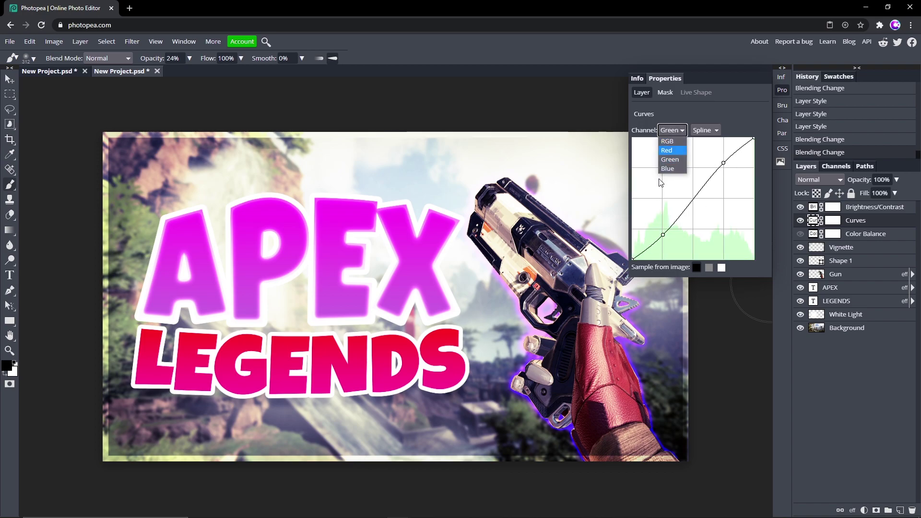
click(672, 171)
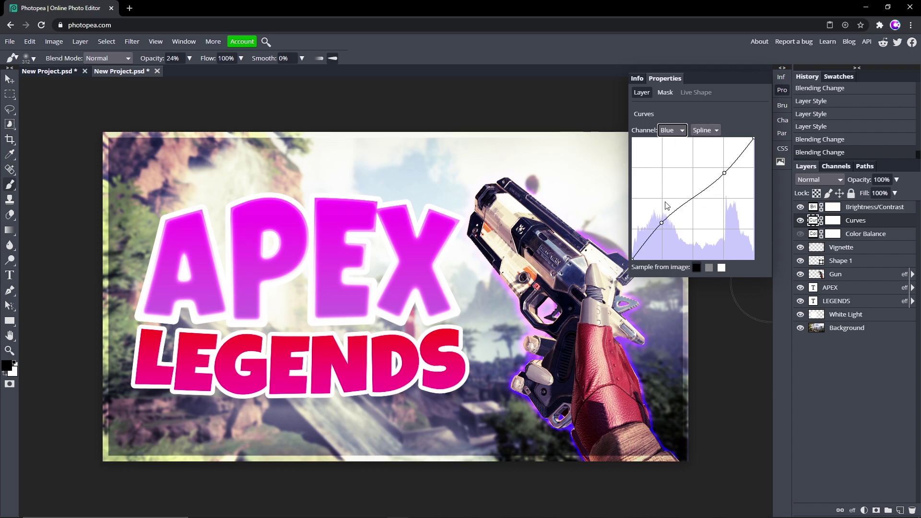
Enable Color Balance and set the shadows to Red 33, Green -21, Blue 86.
click(800, 234)
click(856, 235)
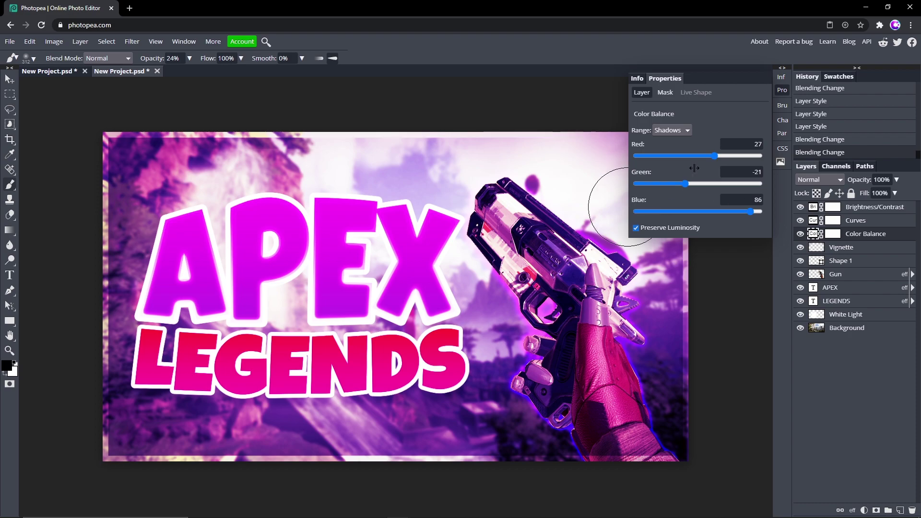
mouse_move(714, 155)
mouse_down()
mouse_move(648, 162)
mouse_move(766, 160)
mouse_move(718, 156)
mouse_up()
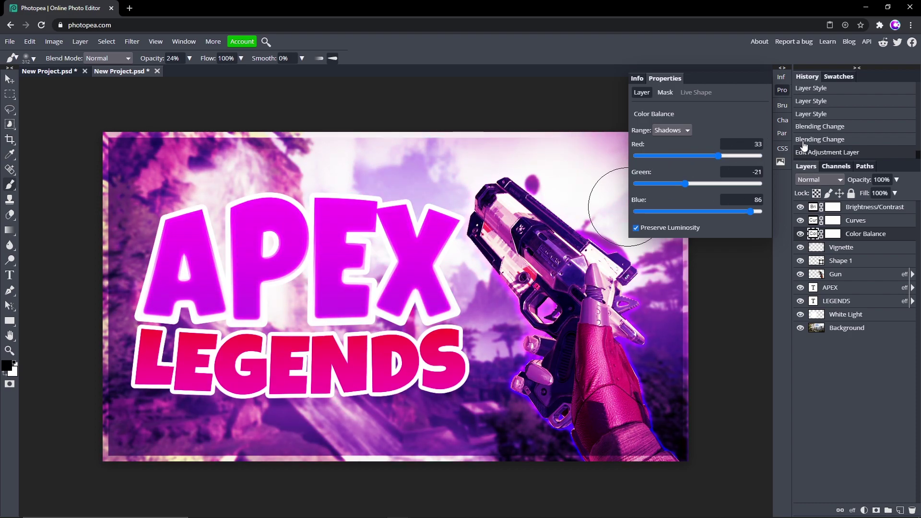
click(846, 326)
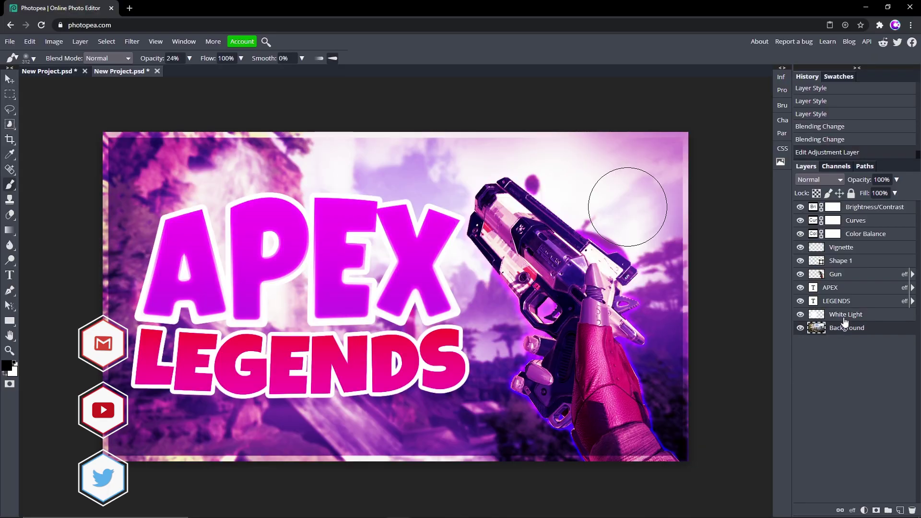